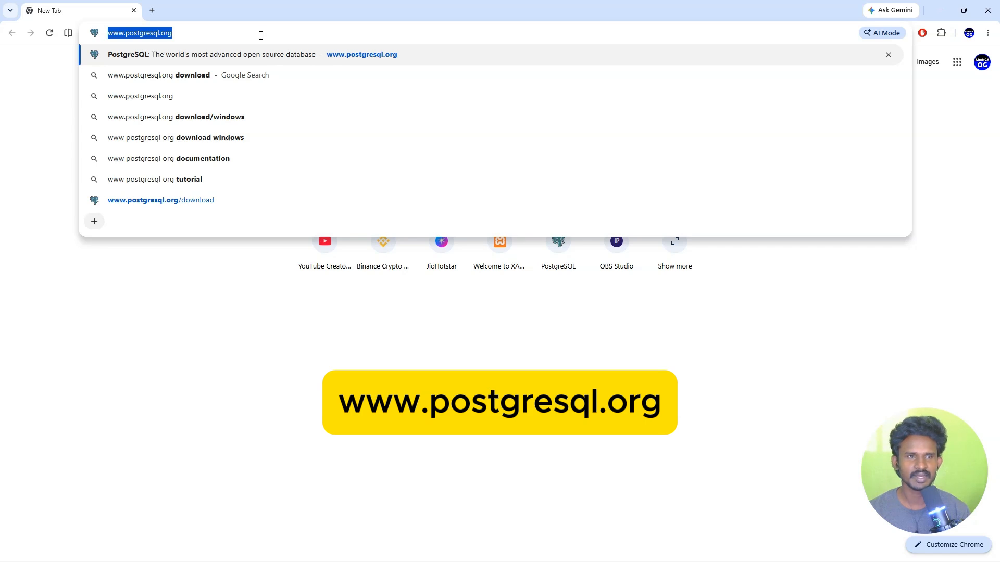
pyautogui.press('Return')
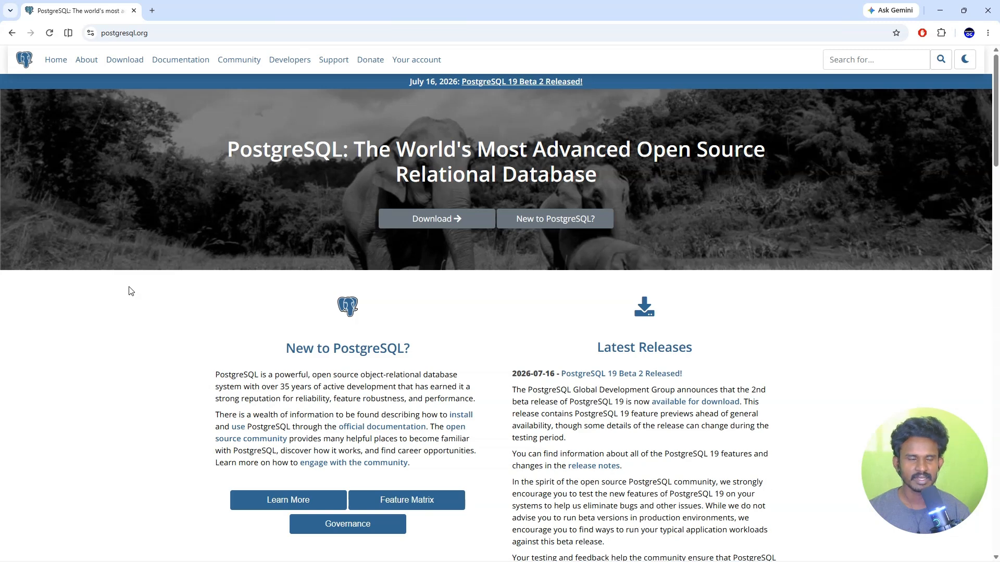
# Go from postgresql.org's Download page through Windows installers to EDB's Download PostgreSQL page.
pyautogui.click(125, 65)
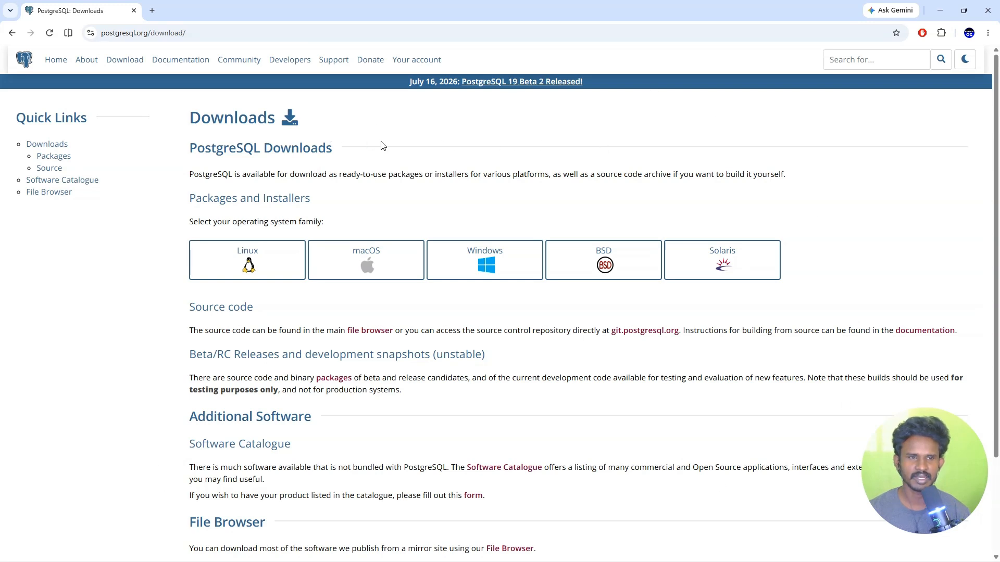
pyautogui.moveTo(188, 222); pyautogui.dragTo(322, 222)
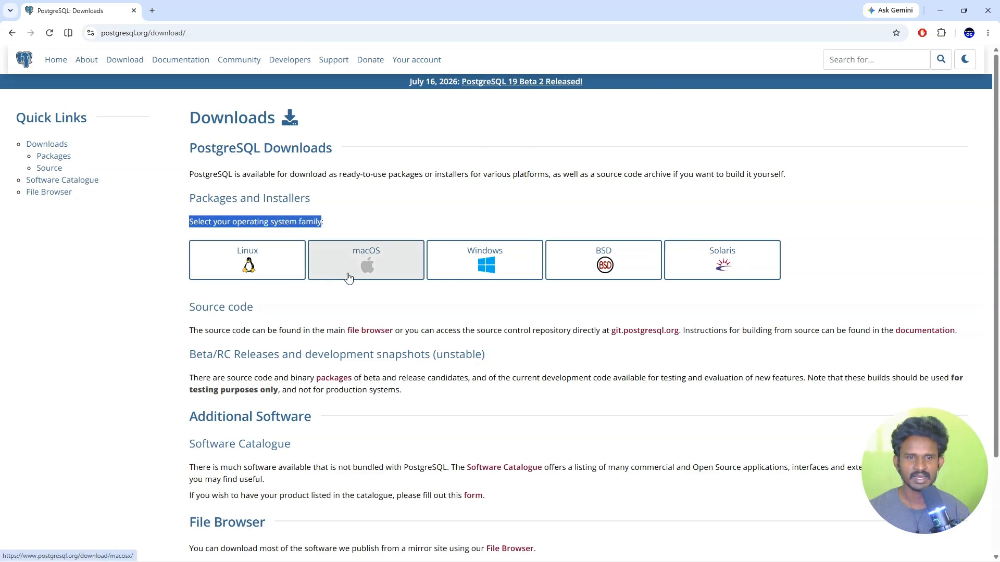
pyautogui.click(494, 271)
pyautogui.moveTo(179, 117); pyautogui.dragTo(338, 119)
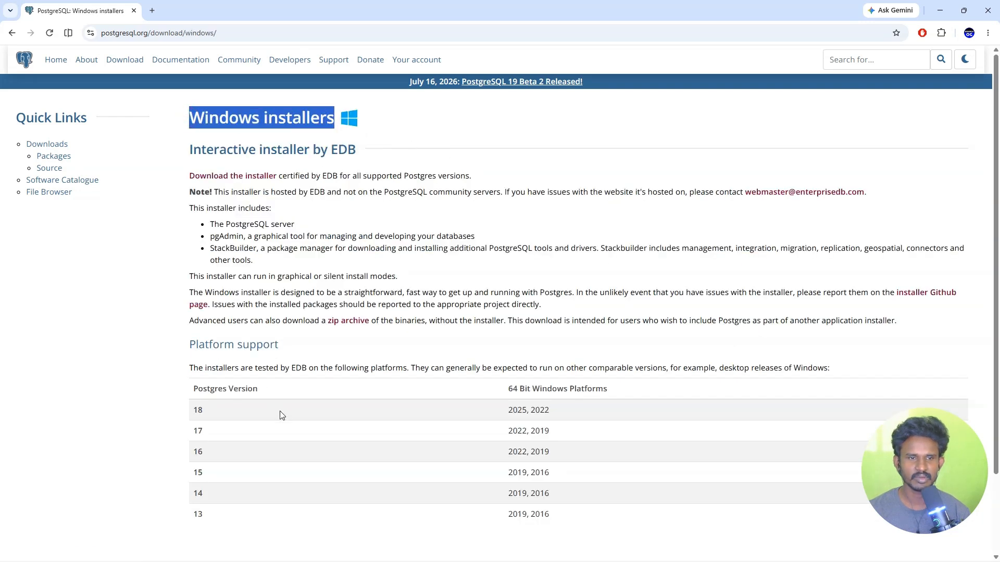
pyautogui.click(429, 207)
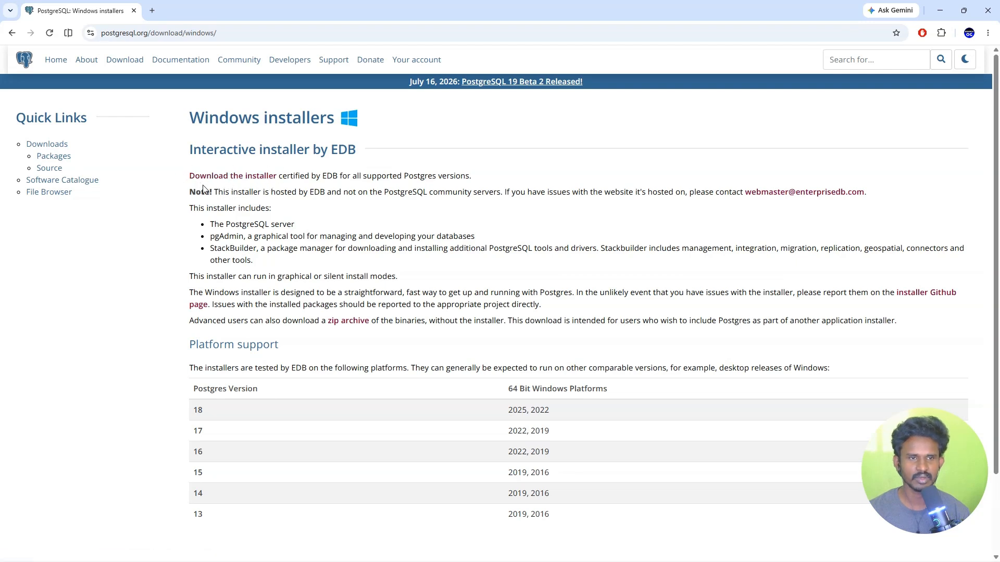
pyautogui.click(242, 177)
pyautogui.moveTo(162, 124); pyautogui.dragTo(414, 126)
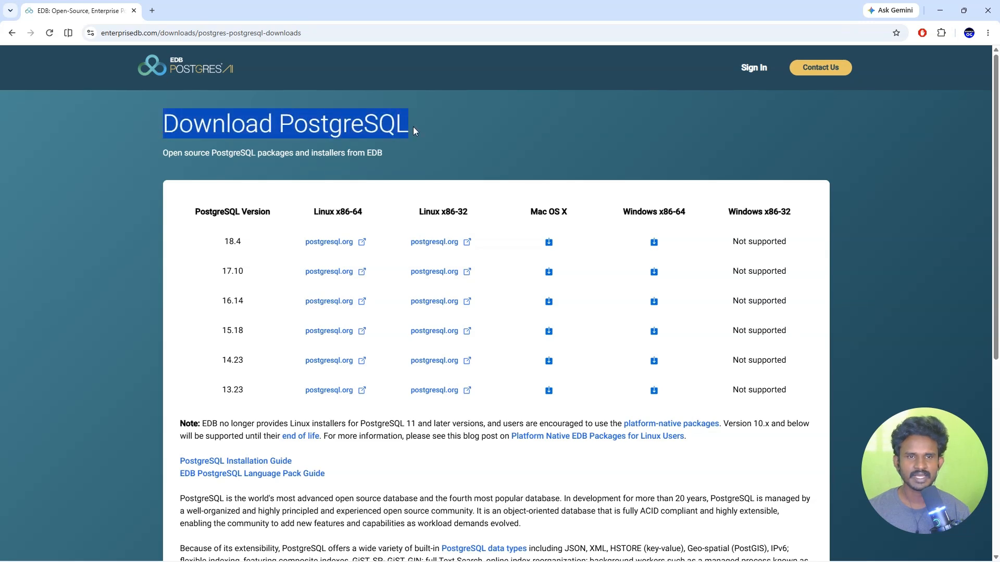
# Download the PostgreSQL 18.4 Windows x86-64 installer and show it in its Downloads folder.
pyautogui.click(466, 130)
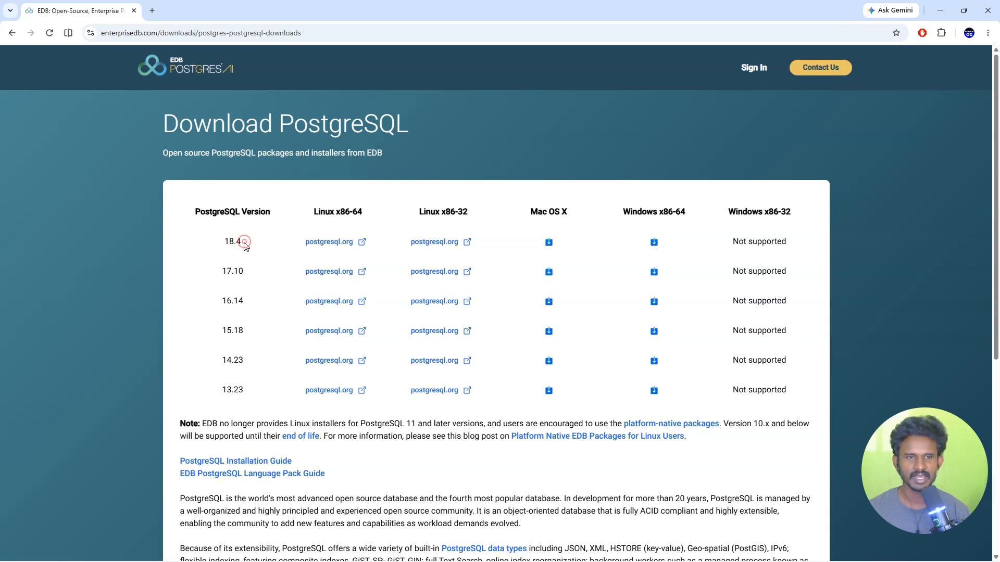
pyautogui.moveTo(241, 244); pyautogui.dragTo(223, 244)
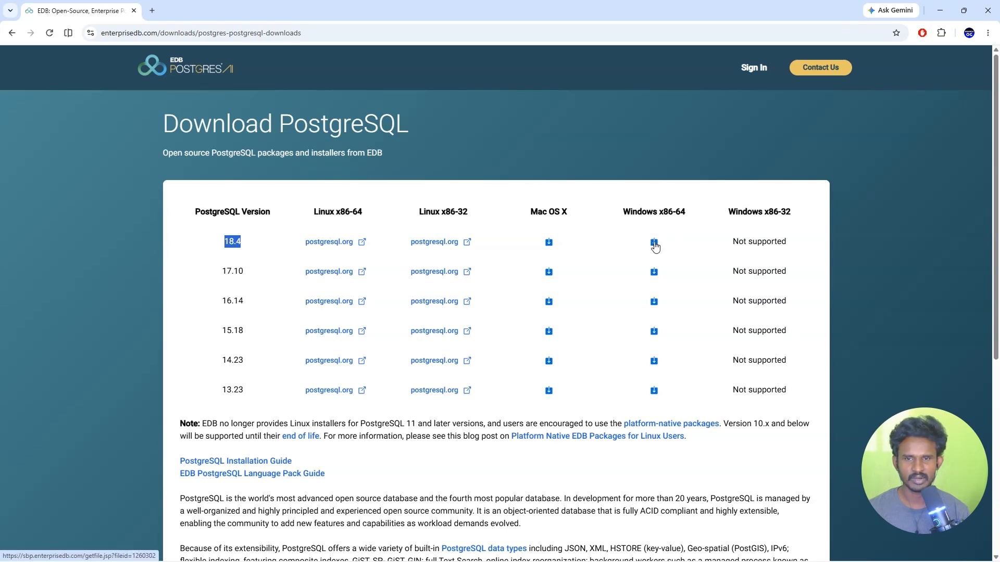
pyautogui.click(653, 243)
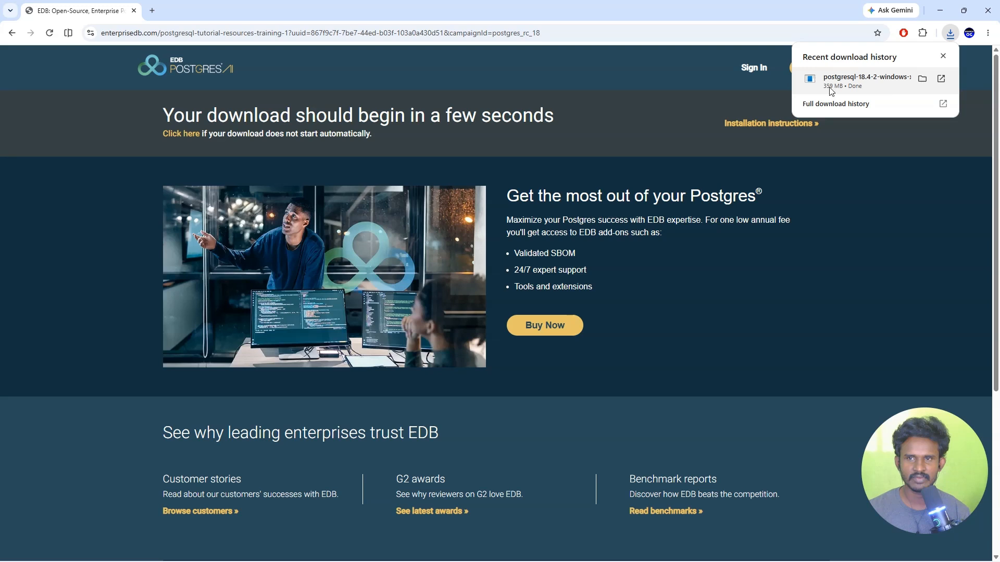
pyautogui.click(919, 78)
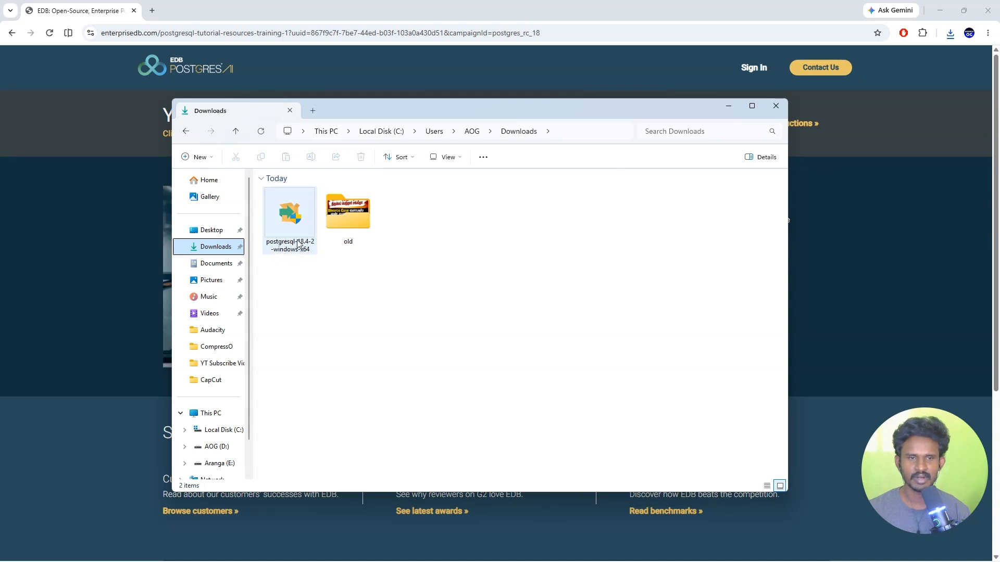
# Minimize Chrome and launch postgresql-18.4-2-windows-x64 from the Downloads folder.
pyautogui.click(938, 13)
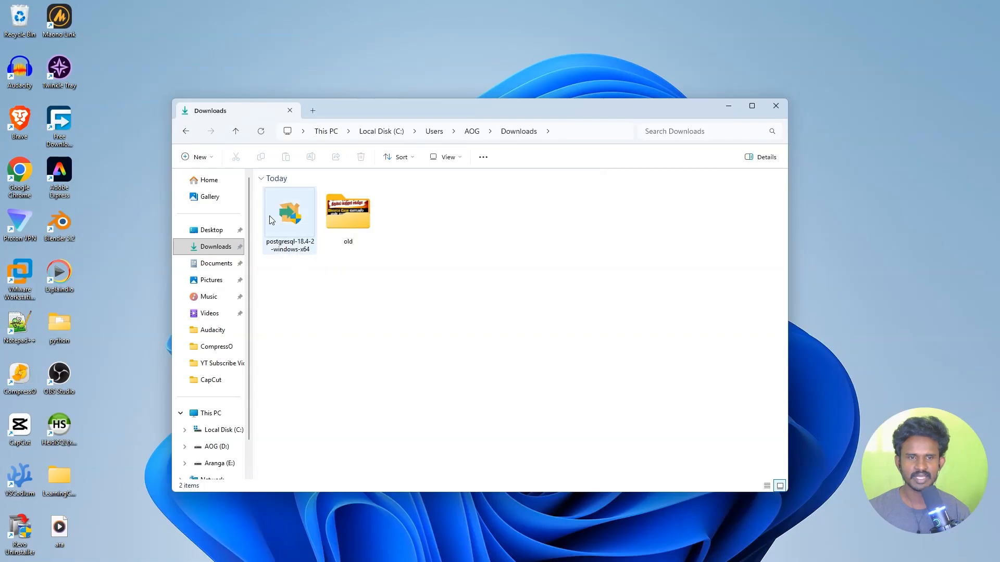
pyautogui.moveTo(307, 240)
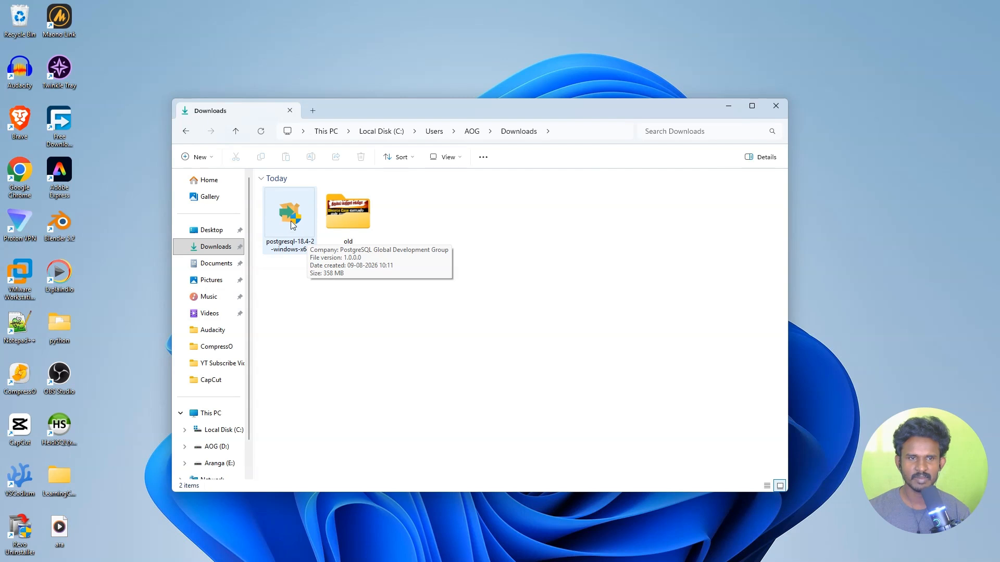
pyautogui.doubleClick(292, 225)
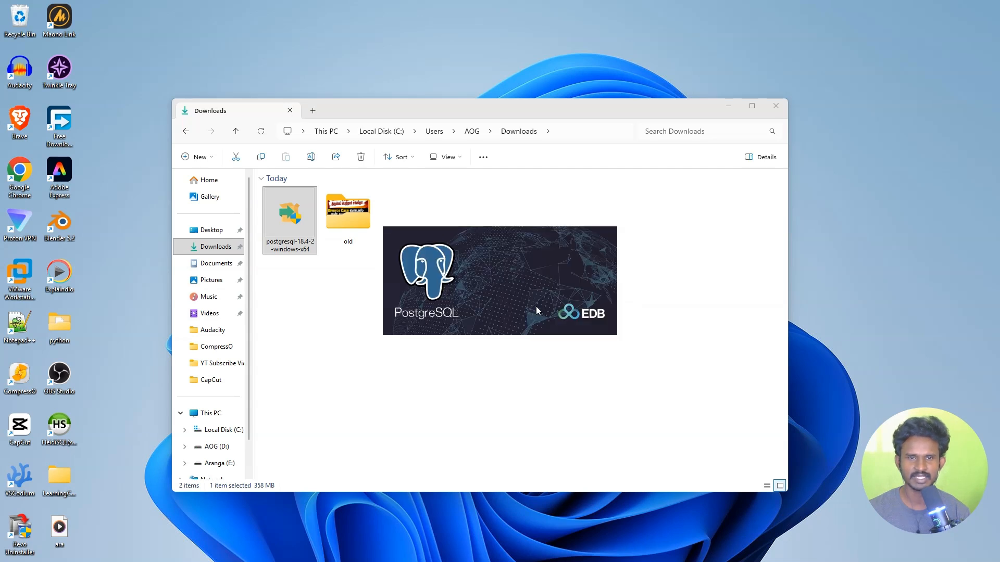
# Minimize File Explorer and advance the Setup wizard past the Welcome page to Installation Directory.
pyautogui.click(731, 106)
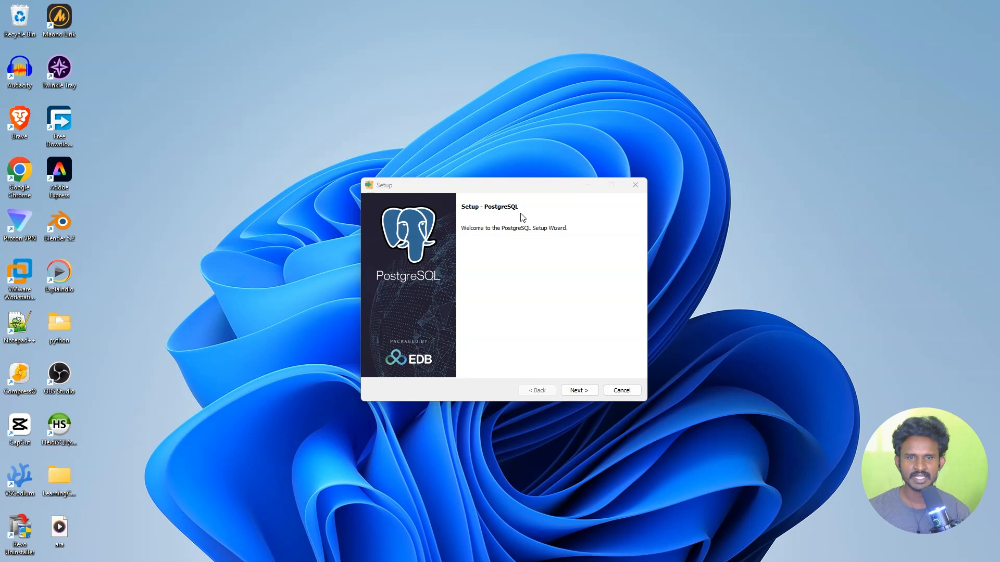
pyautogui.moveTo(519, 185)
pyautogui.mouseDown()
pyautogui.moveTo(520, 172)
pyautogui.moveTo(509, 190)
pyautogui.mouseUp()
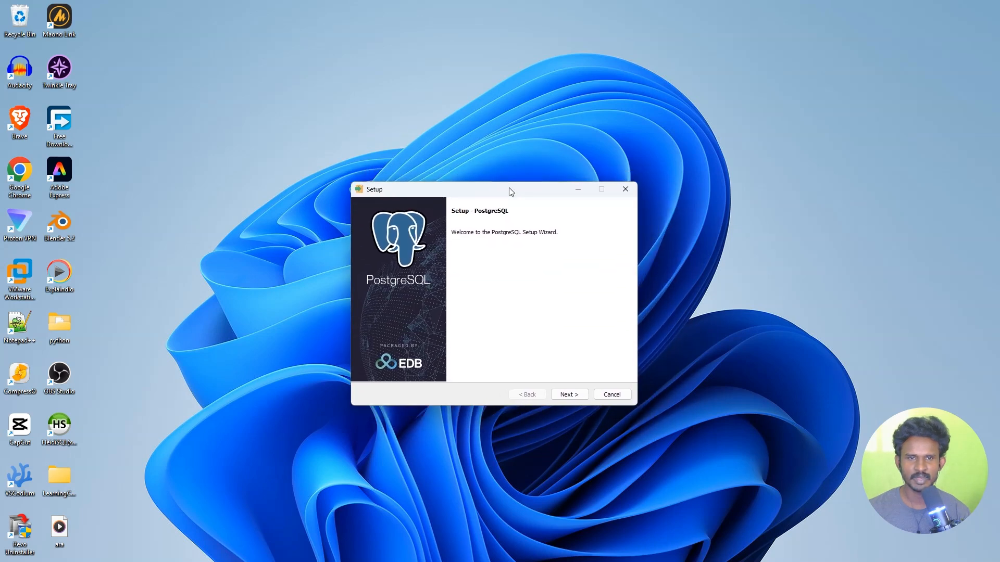
pyautogui.click(582, 399)
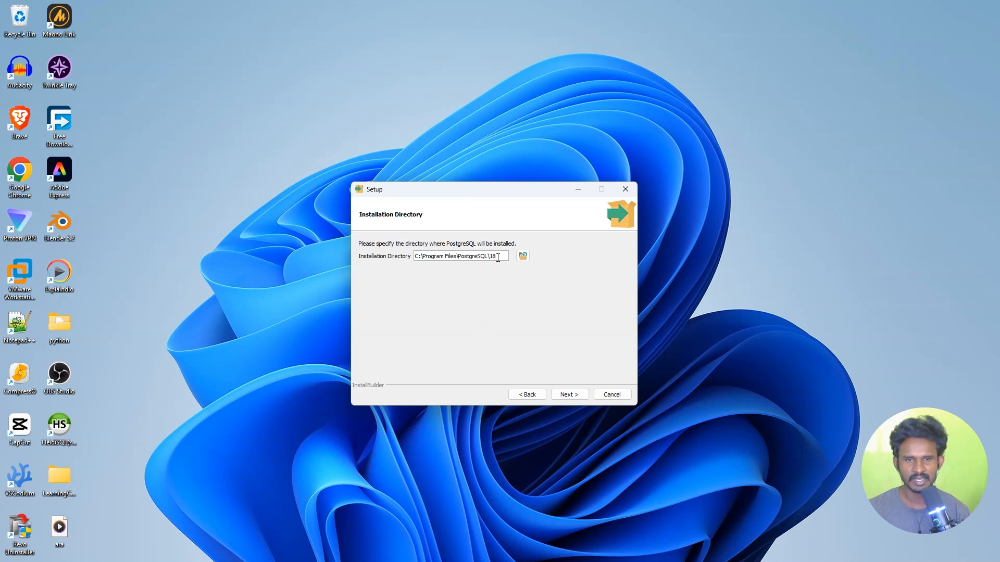
pyautogui.moveTo(498, 256); pyautogui.dragTo(415, 257)
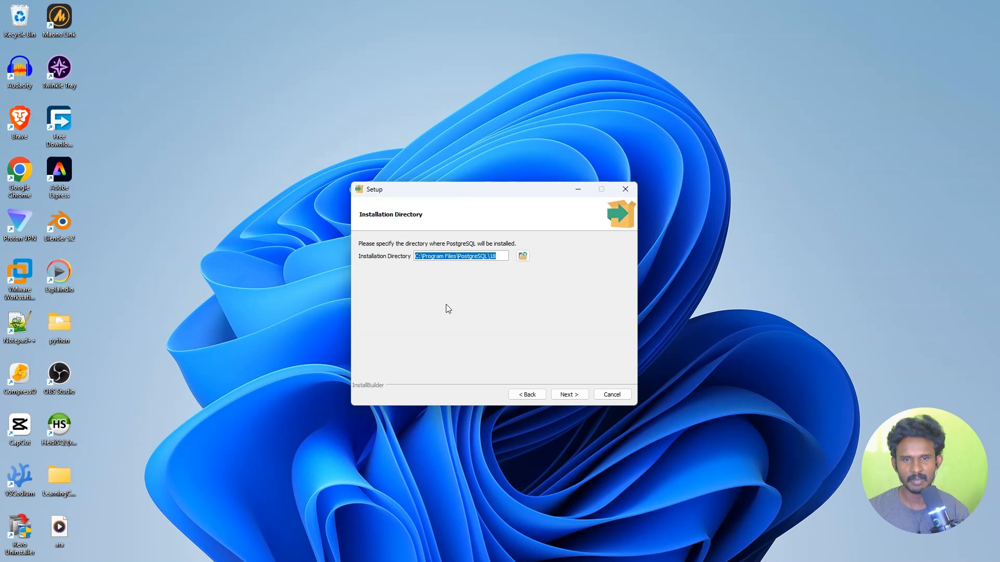
pyautogui.click(523, 256)
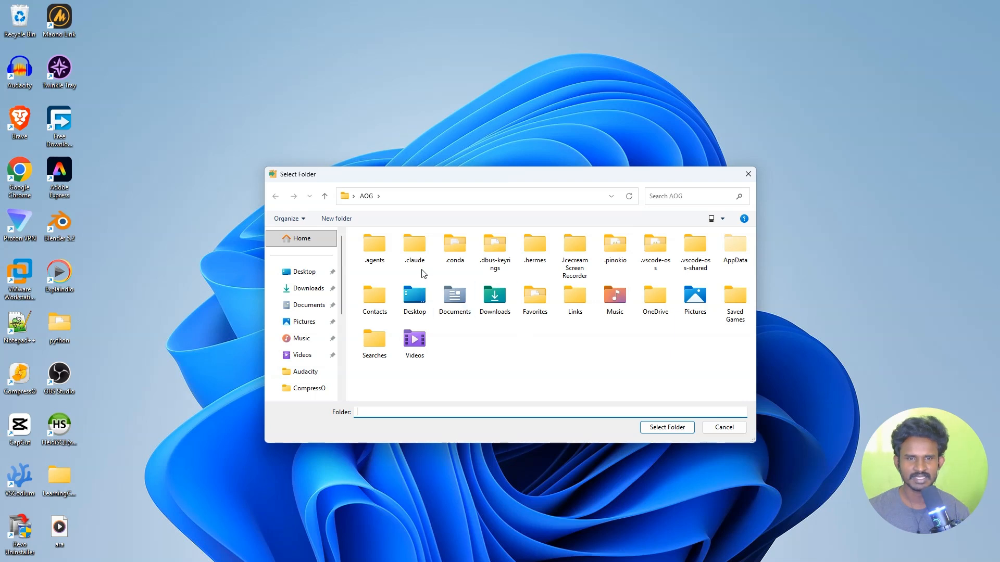
pyautogui.click(374, 297)
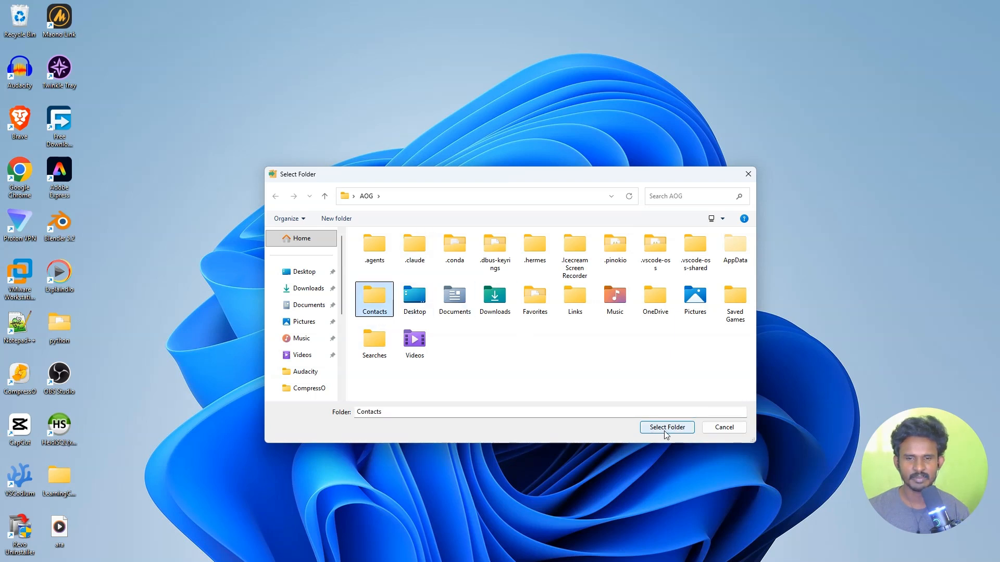
pyautogui.click(748, 174)
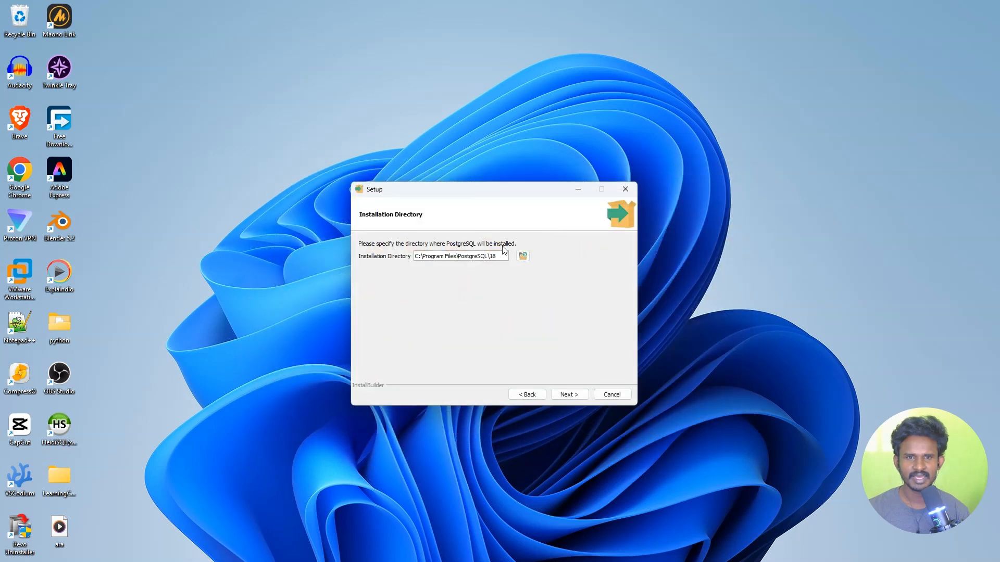
pyautogui.moveTo(501, 255); pyautogui.dragTo(407, 255)
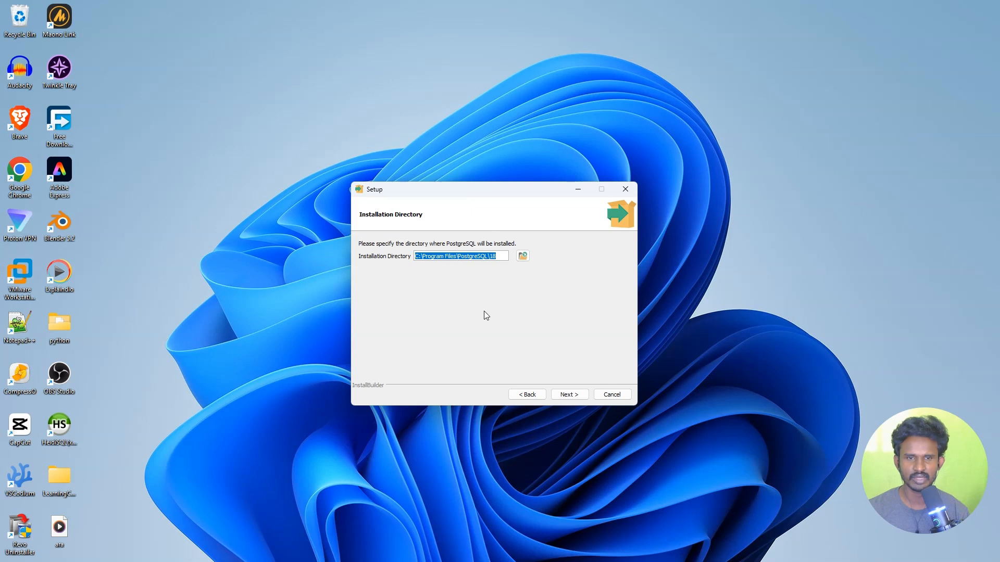
# Keep C:\Program Files\PostgreSQL\18 and all four components, reaching the Data Directory page.
pyautogui.click(579, 400)
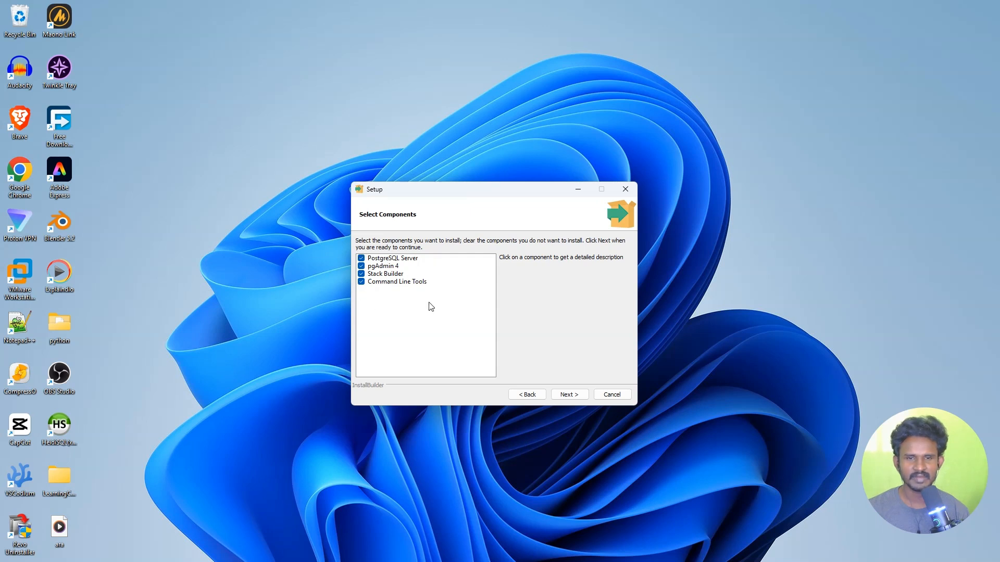
pyautogui.click(584, 398)
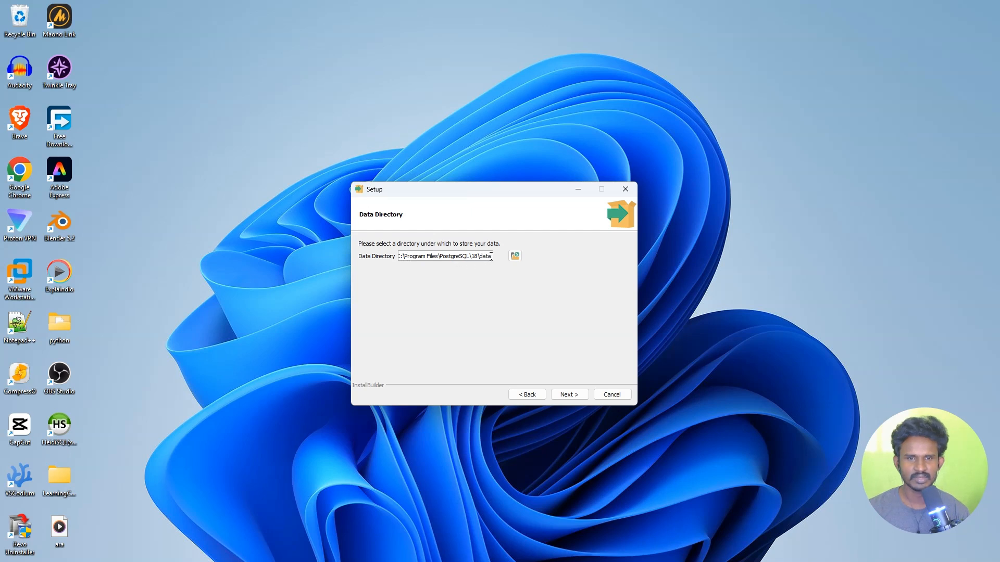
pyautogui.moveTo(492, 257); pyautogui.dragTo(397, 257)
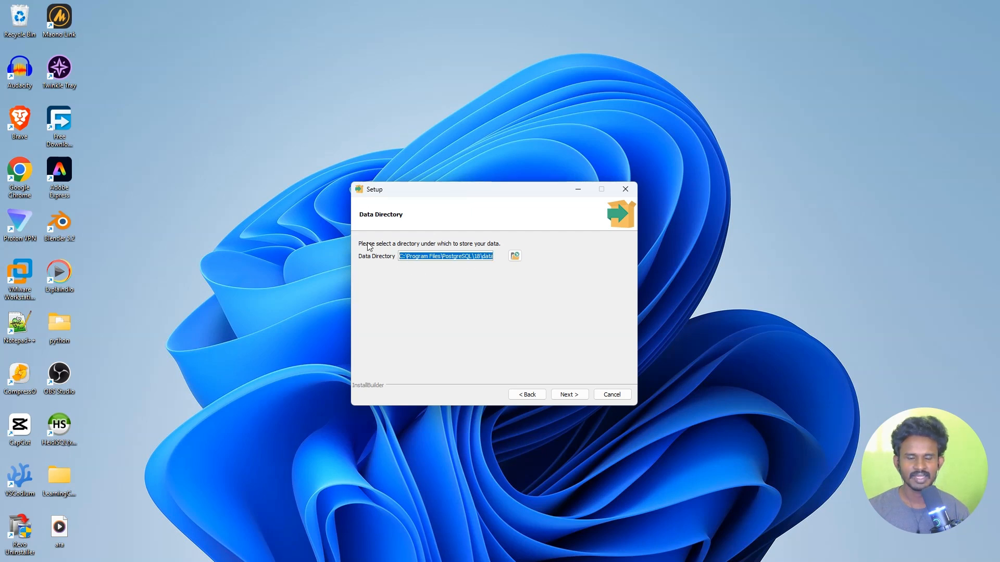
# Accept the default data directory, then enter and confirm the postgres superuser password.
pyautogui.click(579, 397)
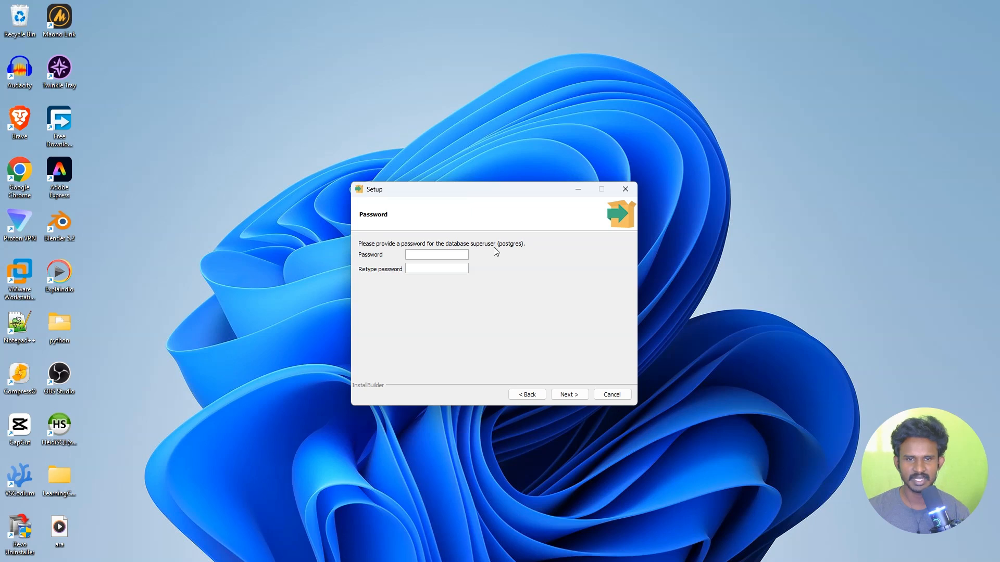
pyautogui.write('root')
pyautogui.click(415, 268)
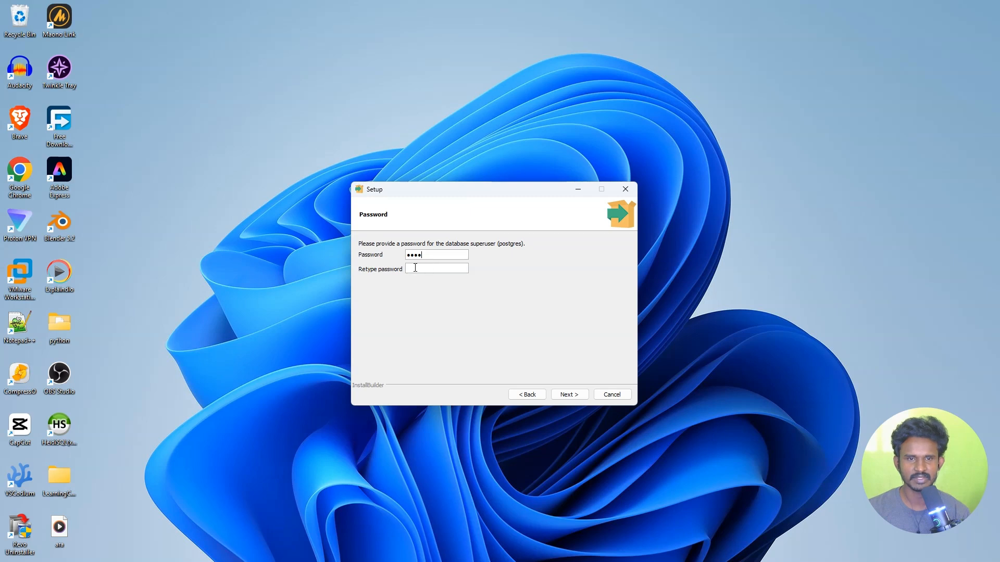
pyautogui.write('root')
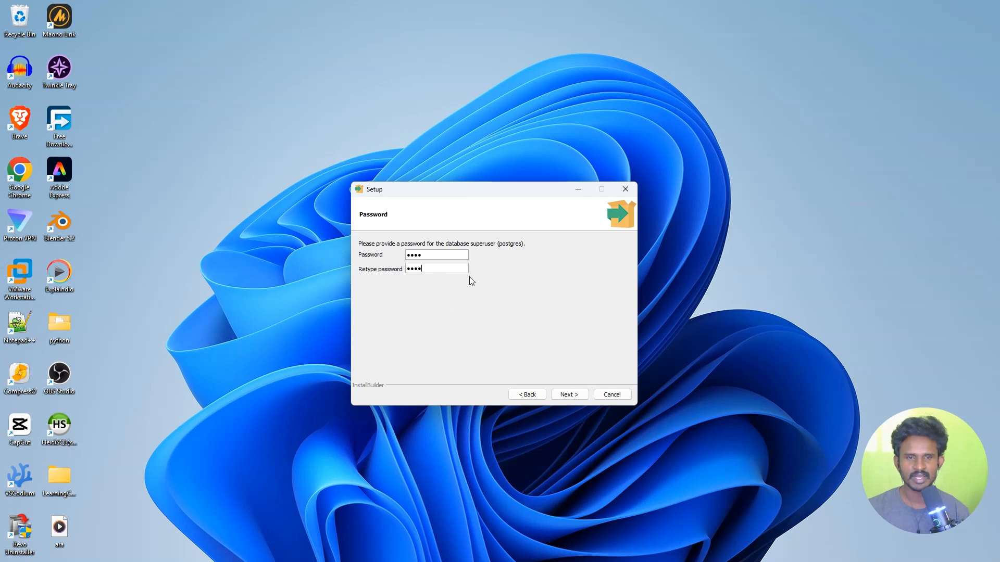
pyautogui.click(579, 397)
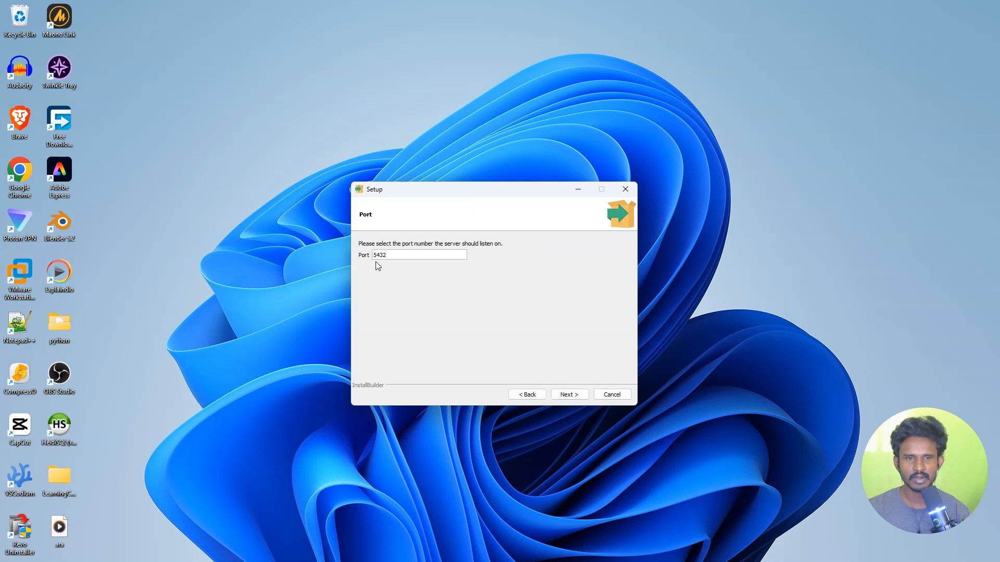
# Keep port 5432 and the default locale, install PostgreSQL, and finish with Stack Builder launching.
pyautogui.moveTo(395, 257); pyautogui.dragTo(373, 255)
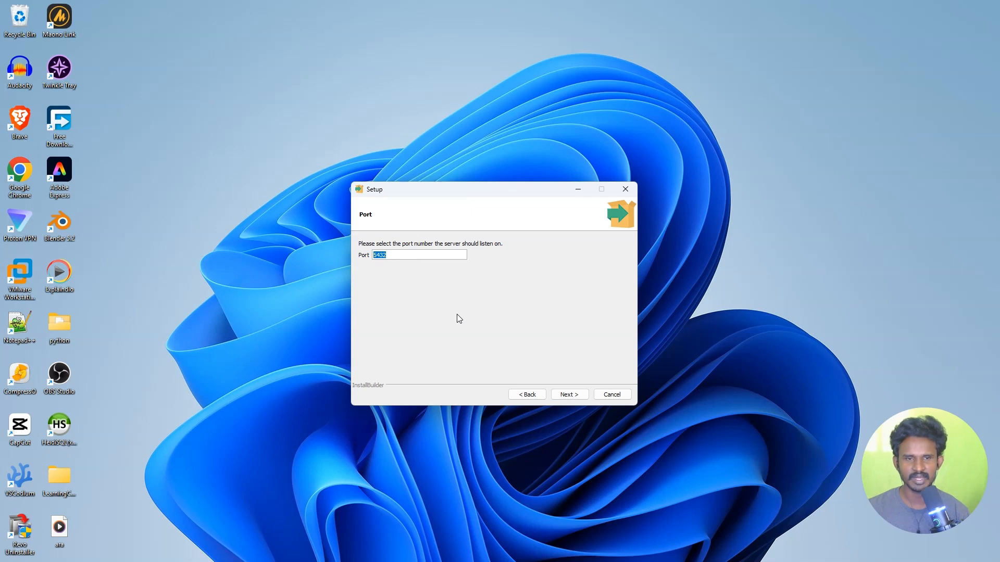
pyautogui.click(569, 395)
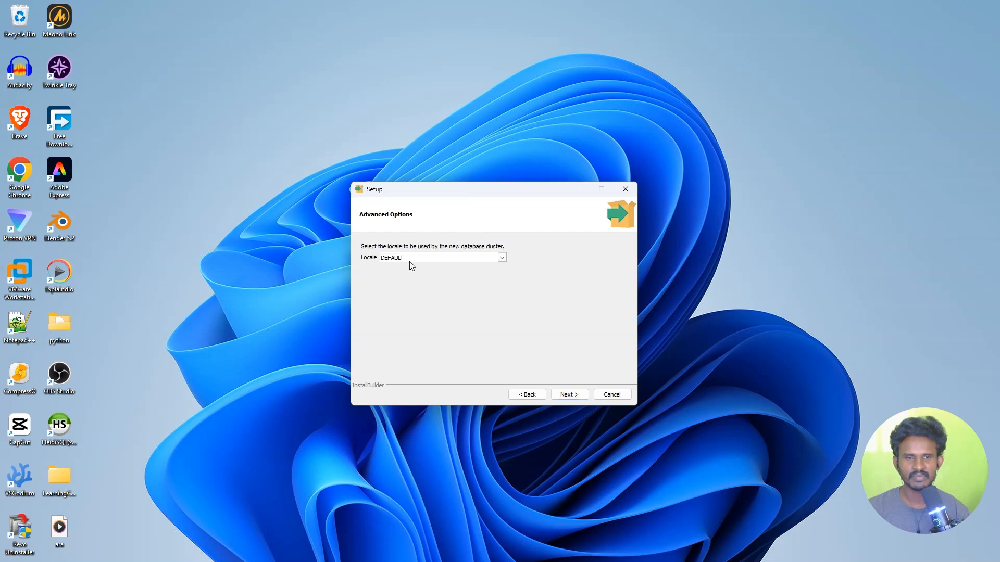
pyautogui.click(570, 395)
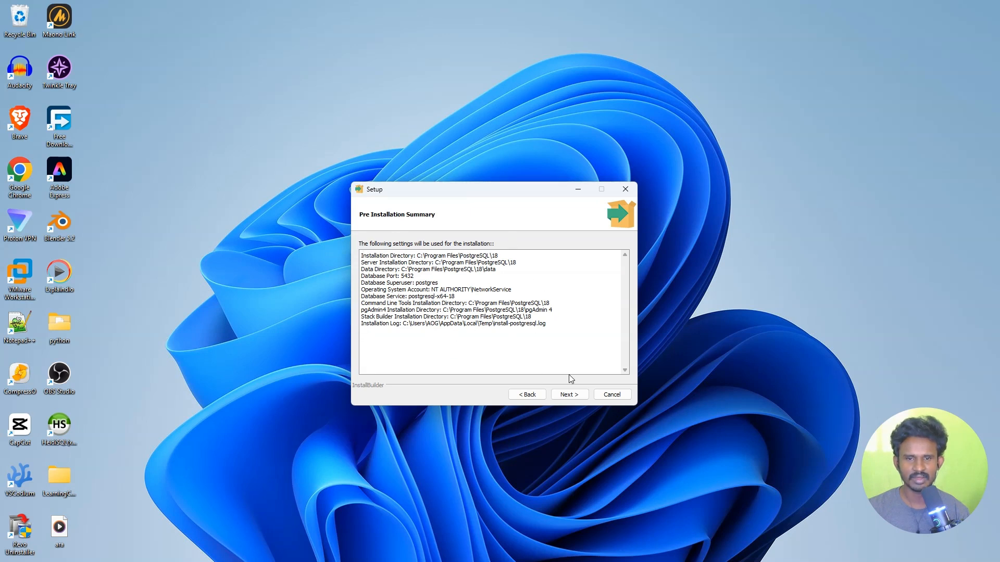
pyautogui.click(581, 400)
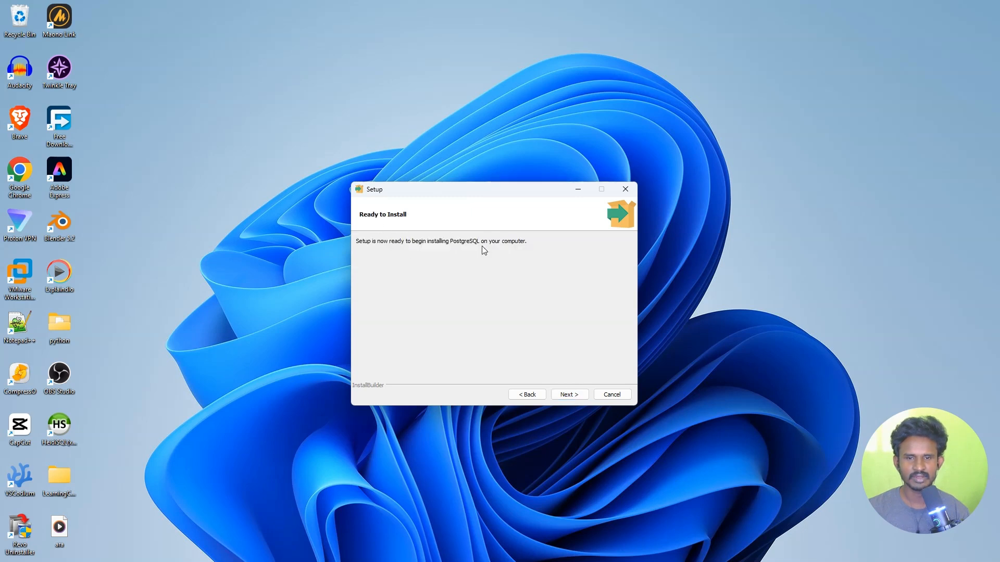
pyautogui.click(576, 396)
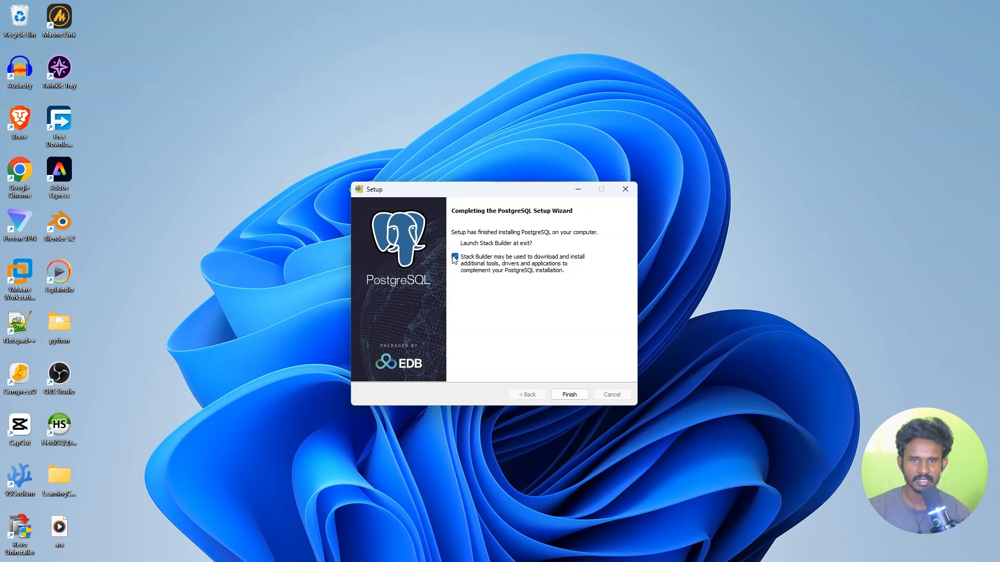
pyautogui.click(569, 394)
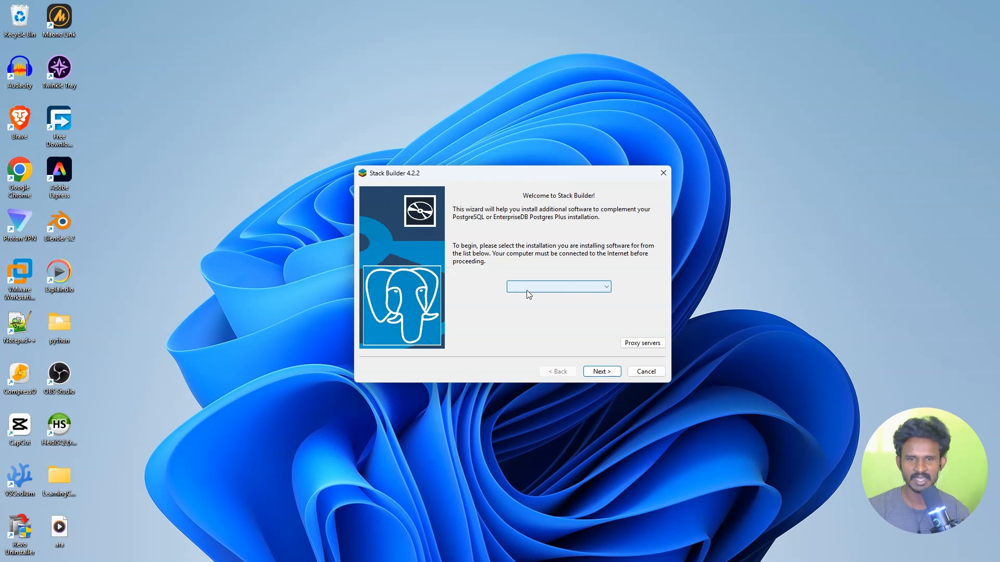
# Choose 'PostgreSQL 18 (x64) on port 5432' as Stack Builder's target installation.
pyautogui.click(572, 289)
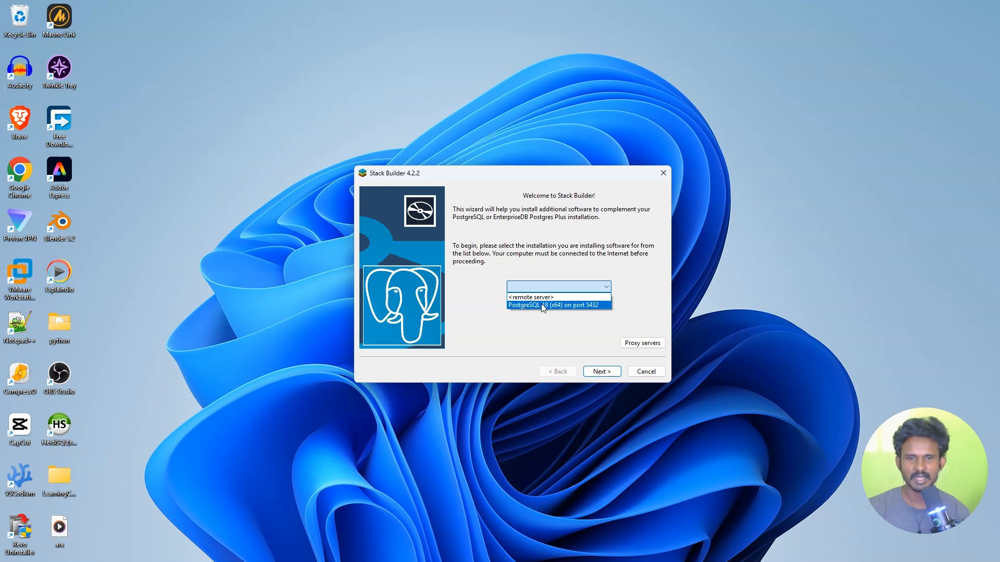
pyautogui.click(542, 305)
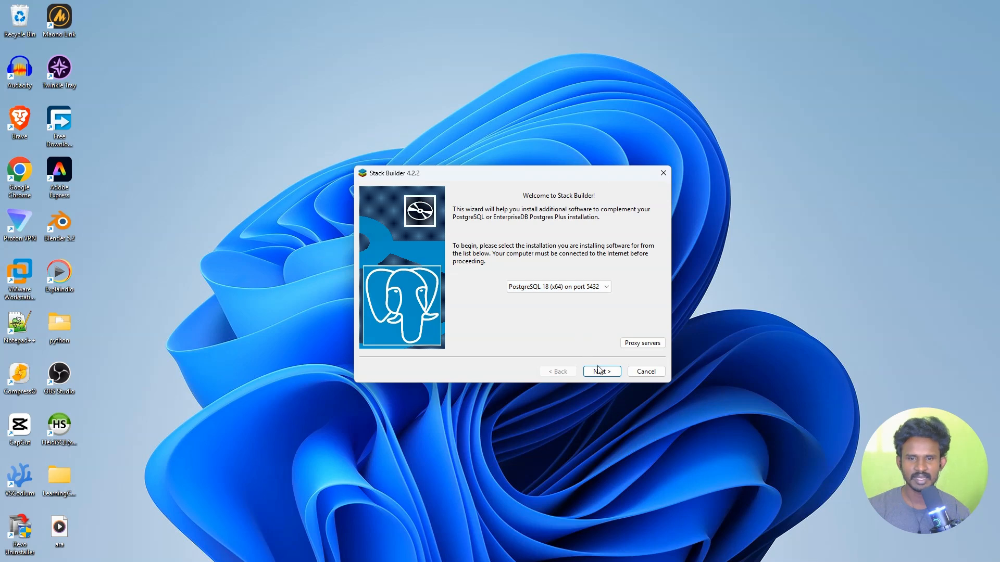
pyautogui.click(615, 375)
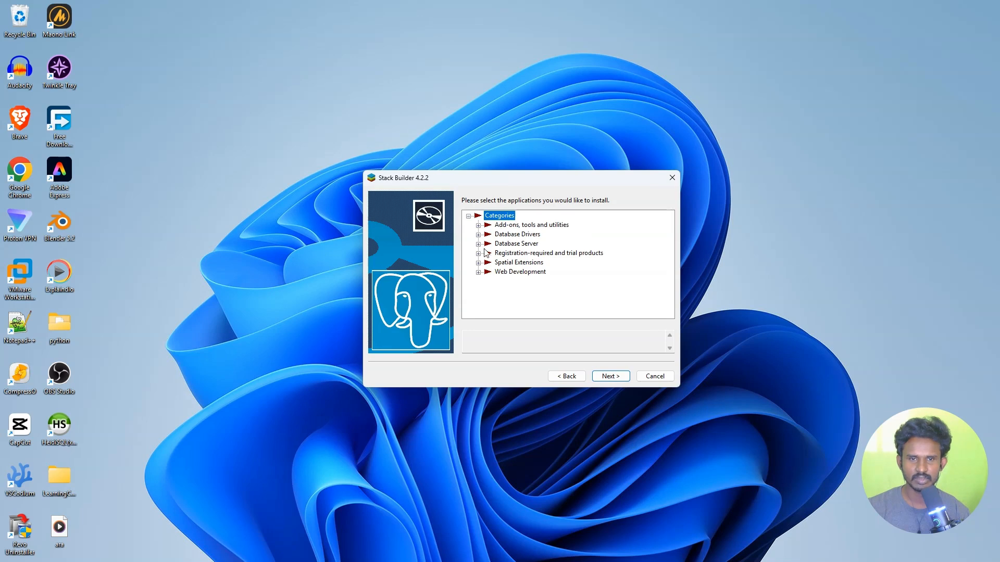
# Browse the Add-ons and Database Drivers categories without picking anything, then cancel the wizard.
pyautogui.click(478, 225)
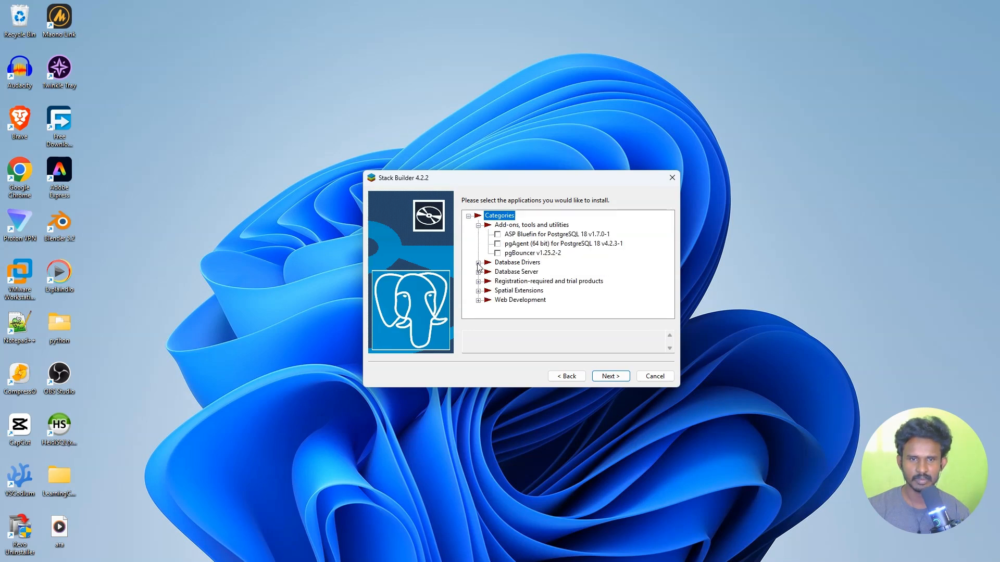
pyautogui.click(478, 263)
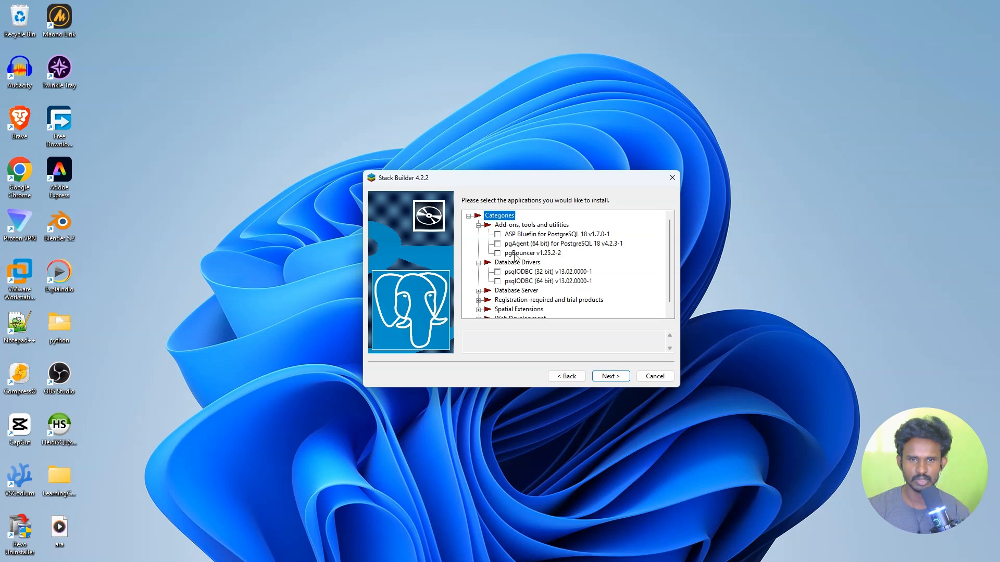
pyautogui.click(478, 226)
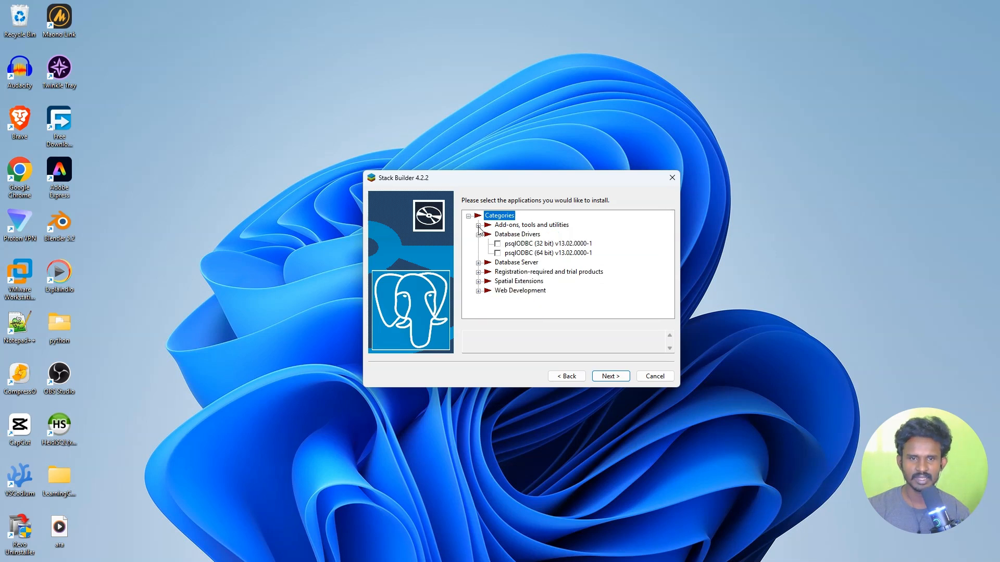
pyautogui.click(478, 234)
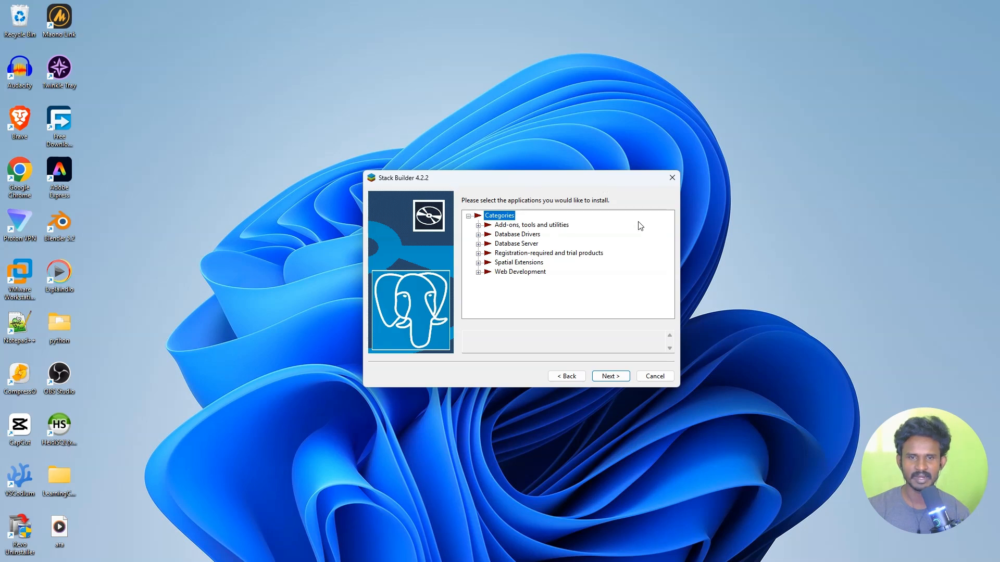
pyautogui.click(657, 376)
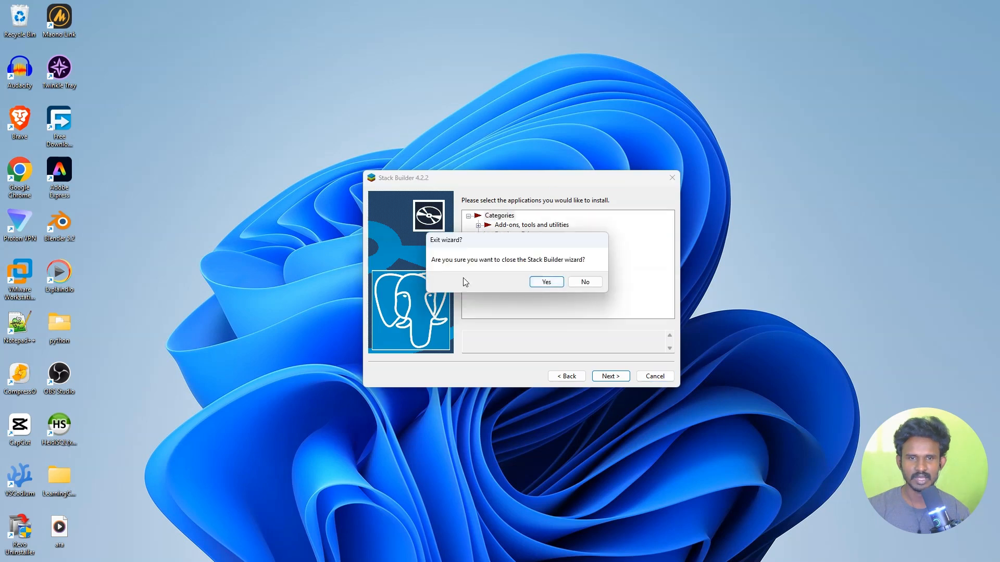
# Confirm exiting Stack Builder and launch pgAdmin 4 by searching Windows for 'pgAdmin'.
pyautogui.click(556, 284)
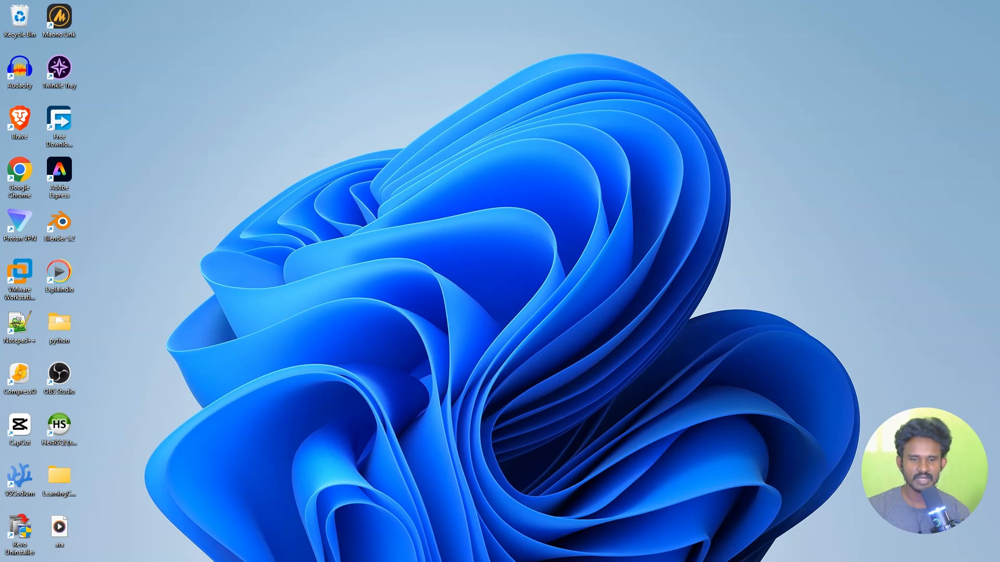
pyautogui.click(432, 550)
pyautogui.write('p')
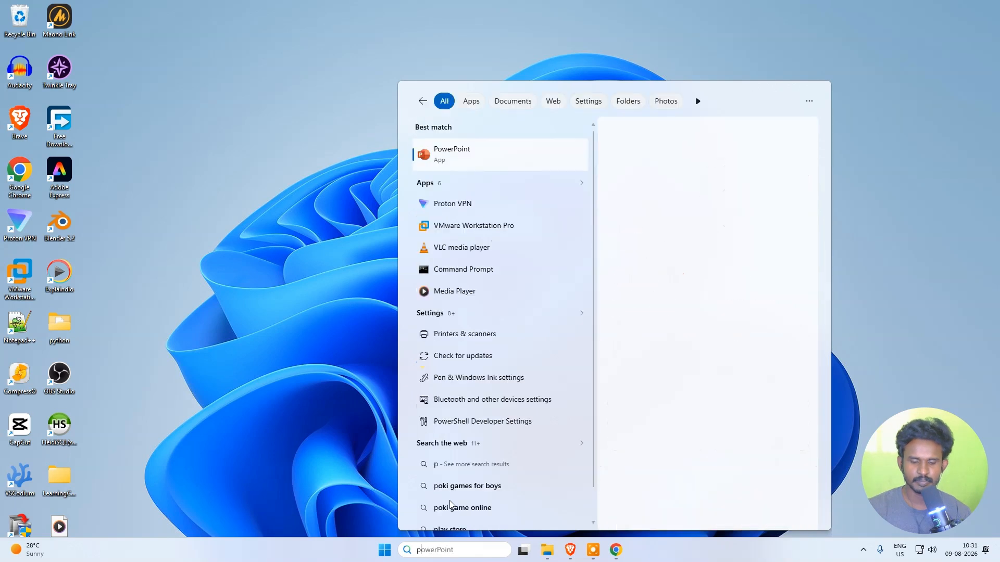
pyautogui.write('gAdmin')
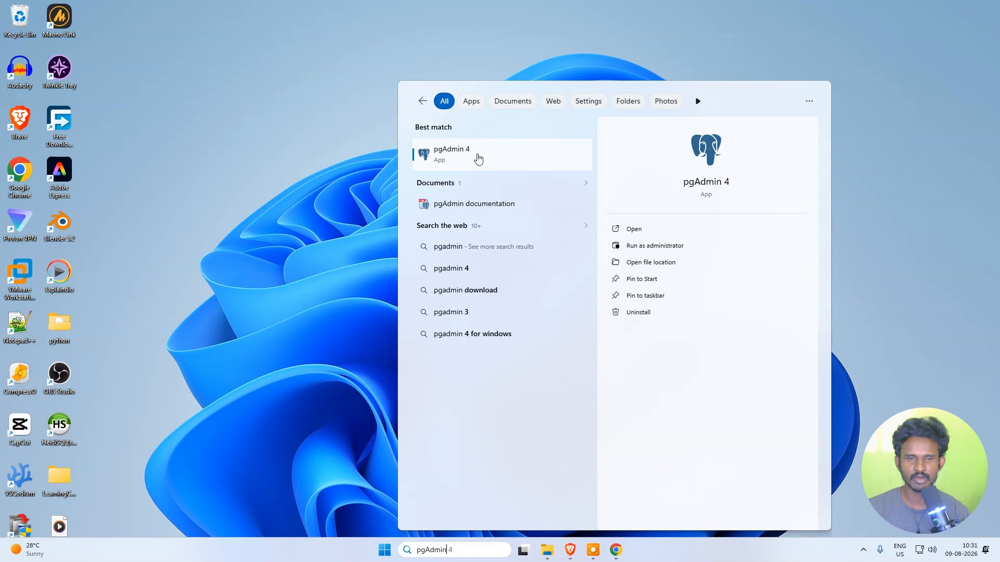
pyautogui.click(495, 156)
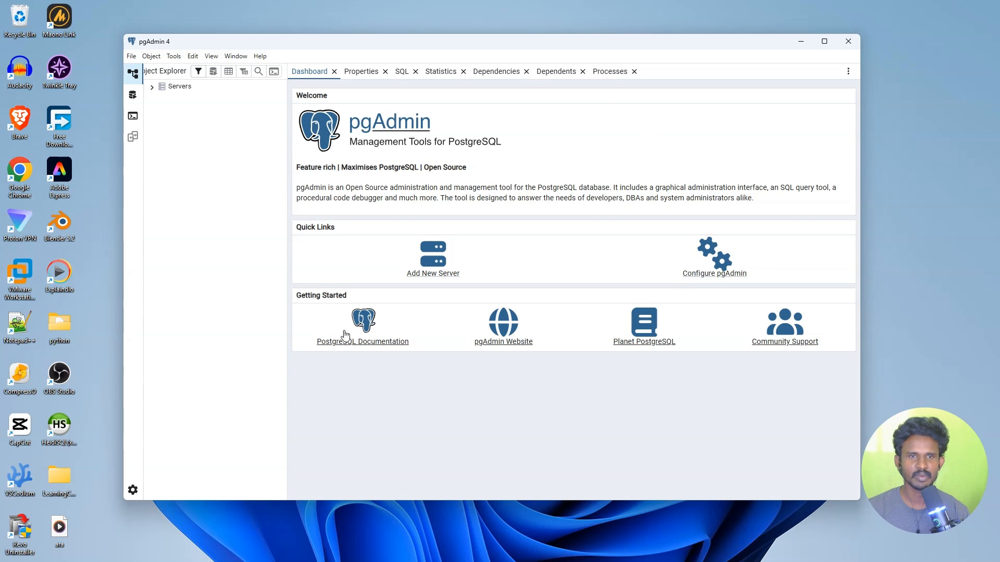
# Connect to the PostgreSQL 18 server using the postgres password and expand its Databases list.
pyautogui.click(164, 91)
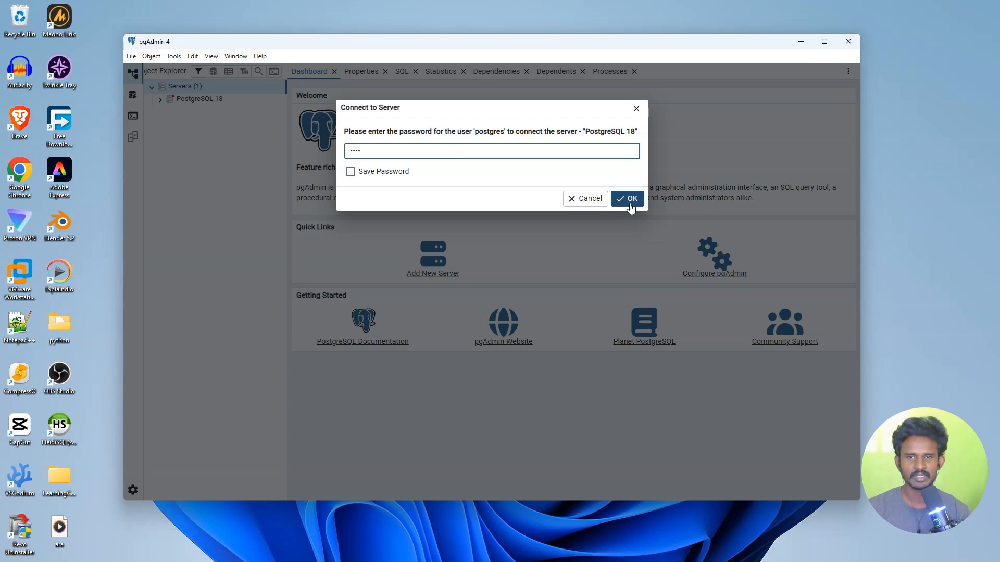
pyautogui.click(630, 201)
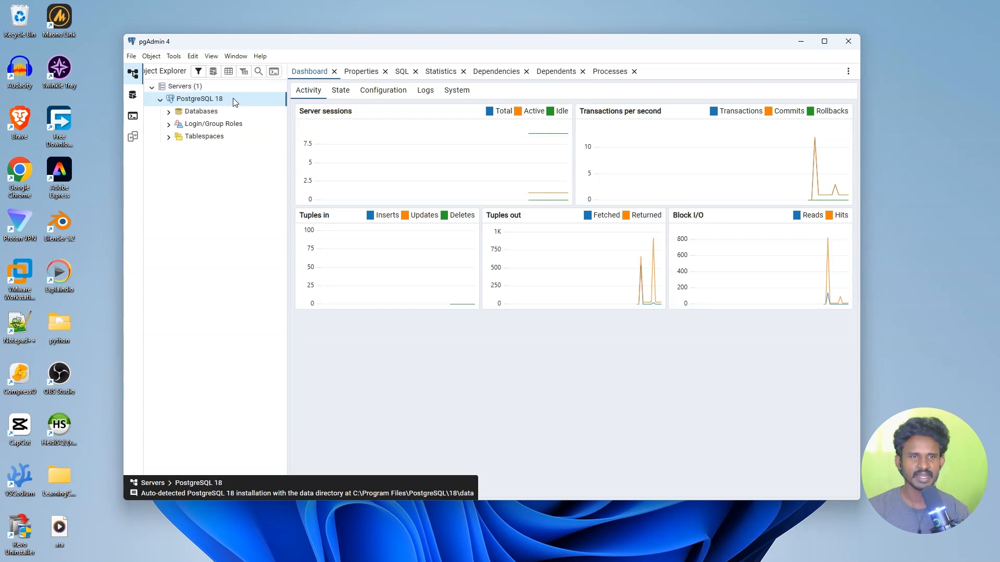
pyautogui.click(168, 111)
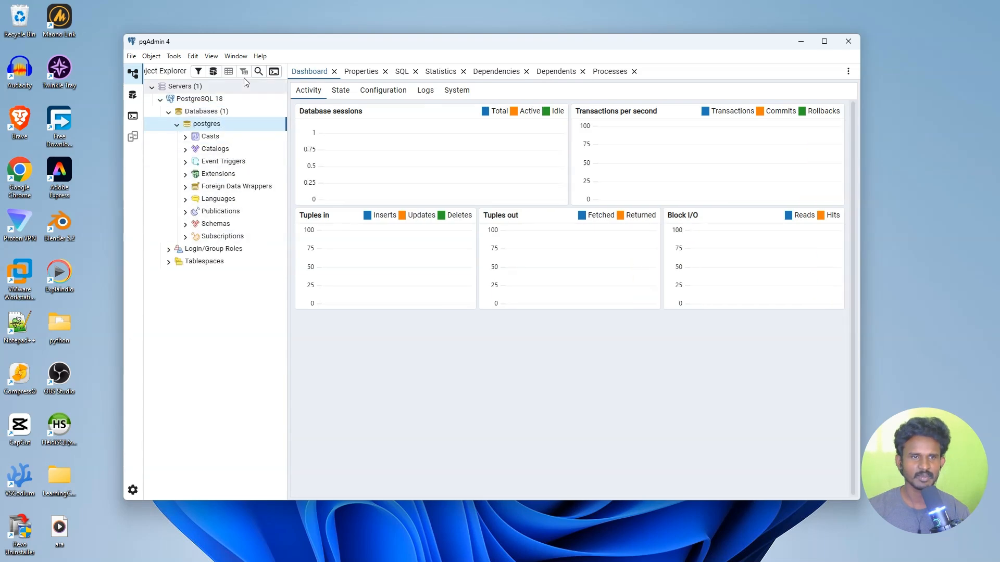
pyautogui.click(177, 124)
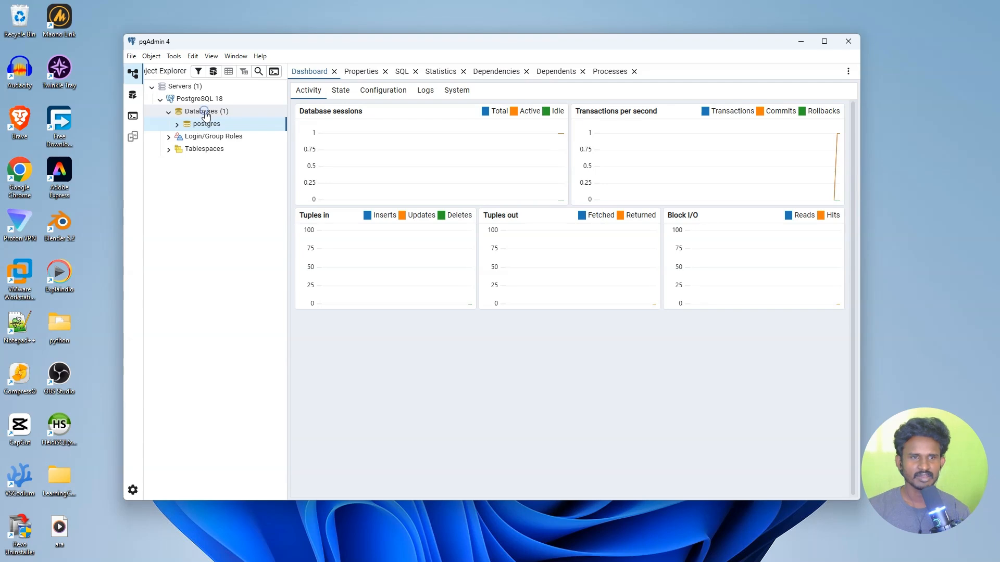
pyautogui.rightClick(206, 115)
# Create and save a new database named 'aog' under the PostgreSQL 18 Databases group.
pyautogui.moveTo(223, 121)
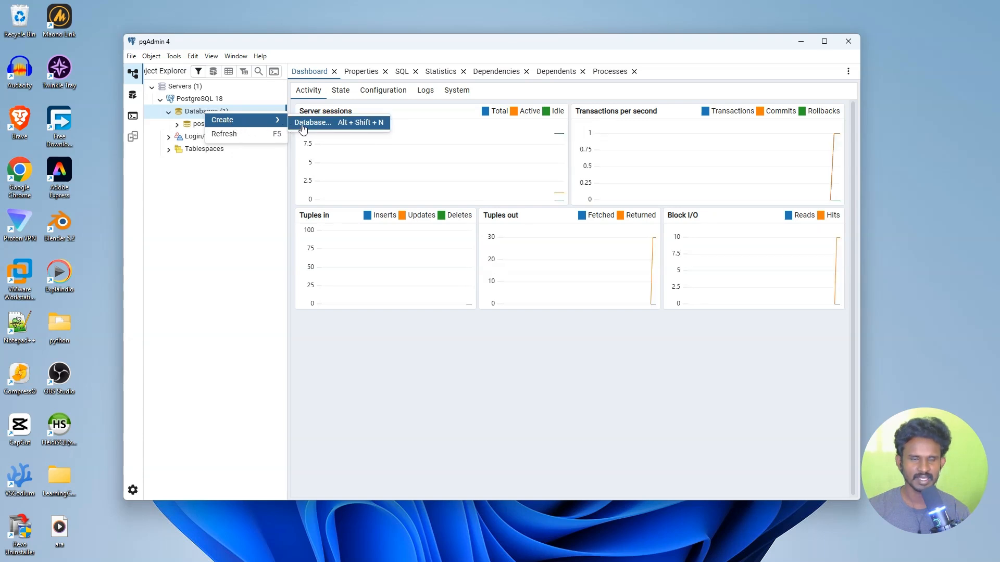
pyautogui.click(334, 131)
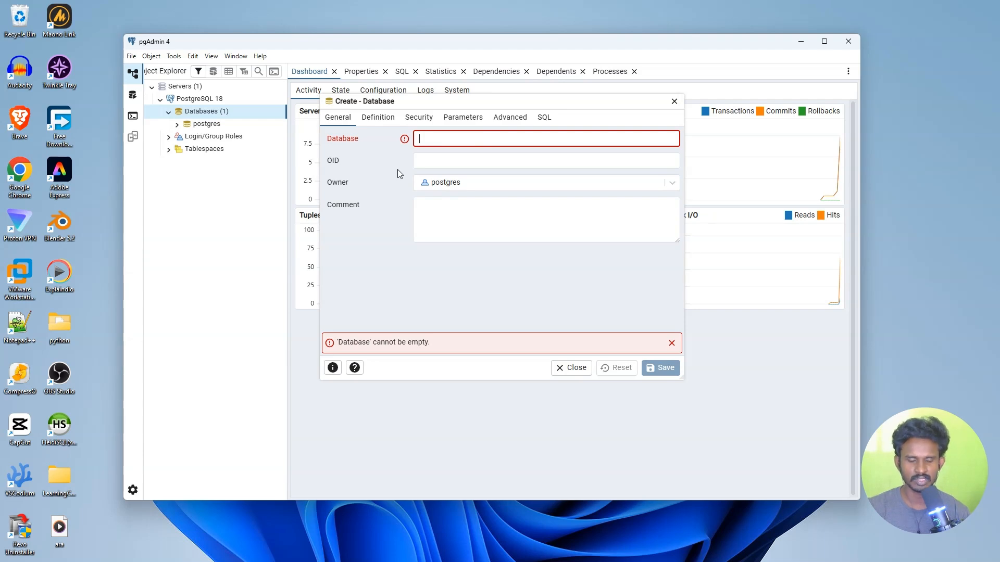
pyautogui.write('aog')
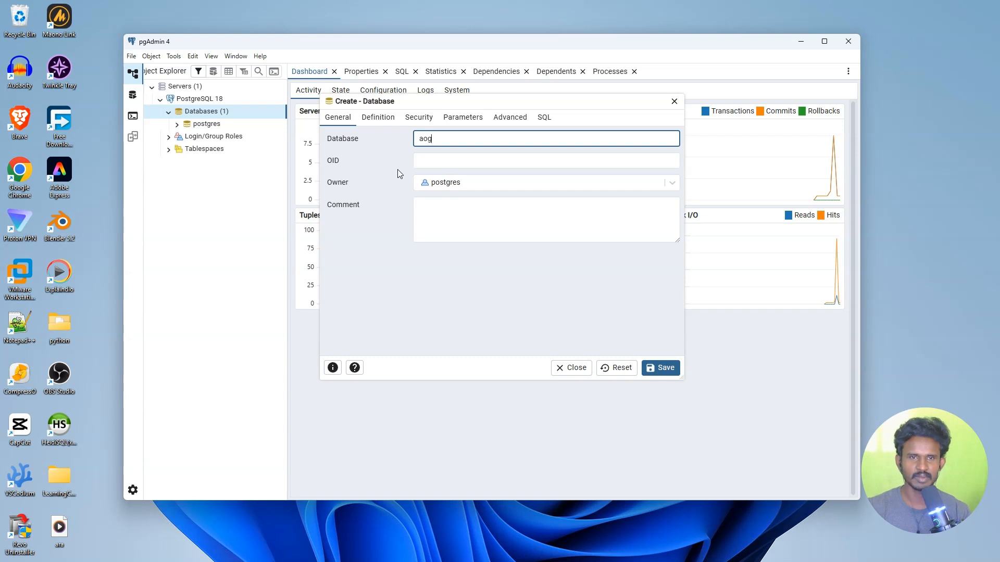
pyautogui.click(665, 367)
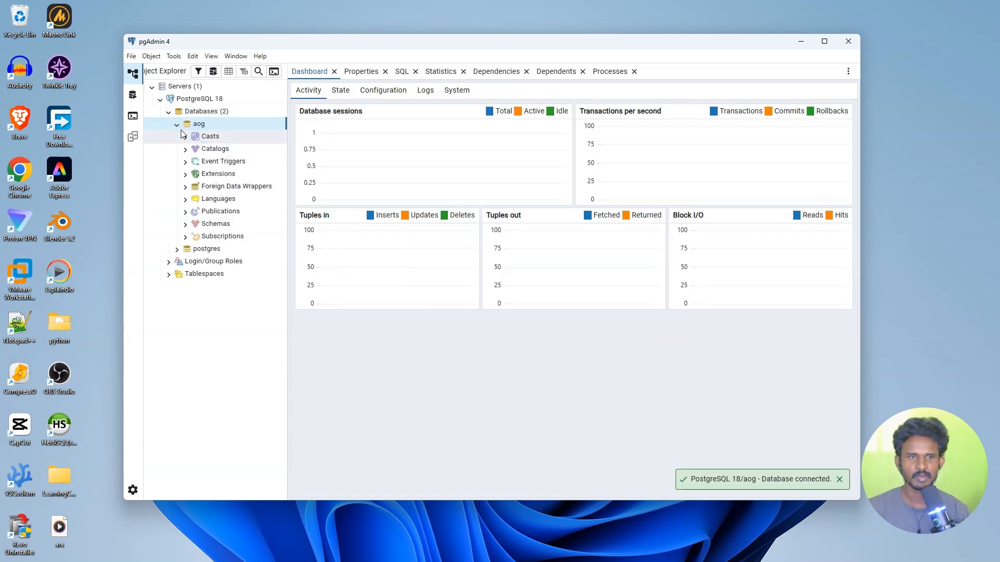
pyautogui.doubleClick(197, 124)
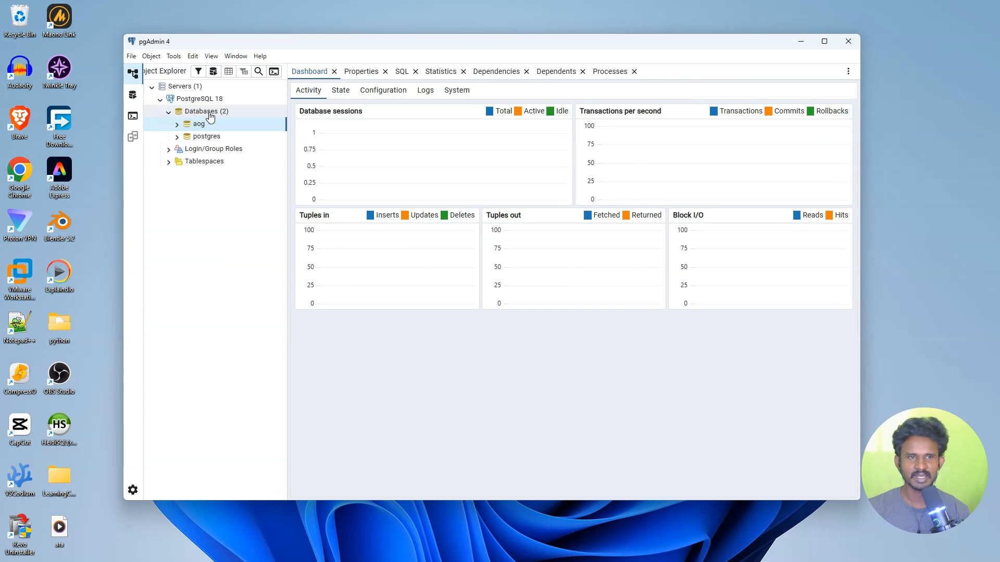